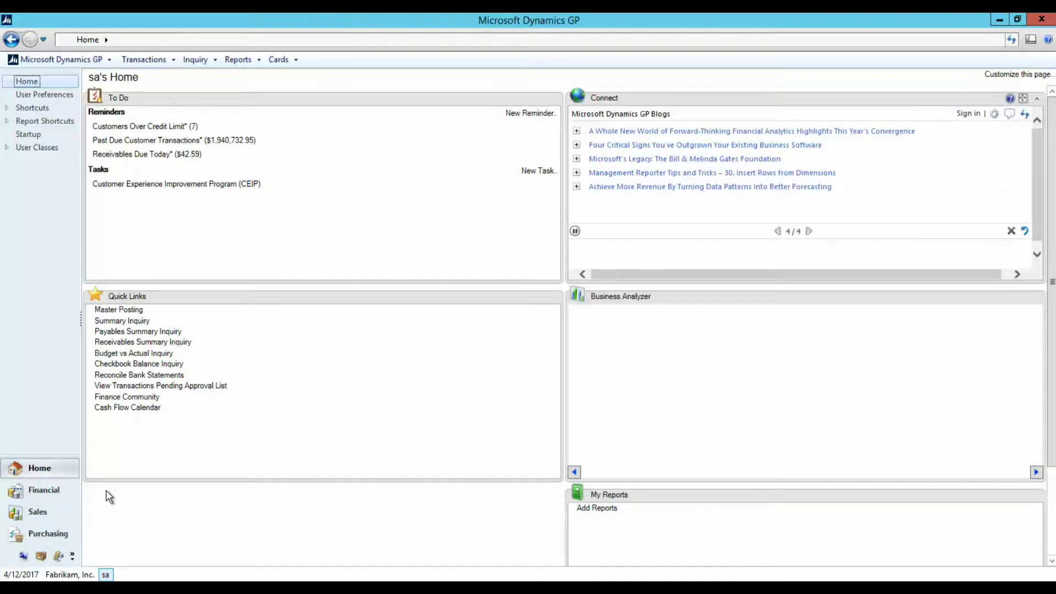
Load customer AARONFIT0001 in Customer Maintenance from Sales and show its File menu
{"action": "left_click", "coordinate": [26, 517]}
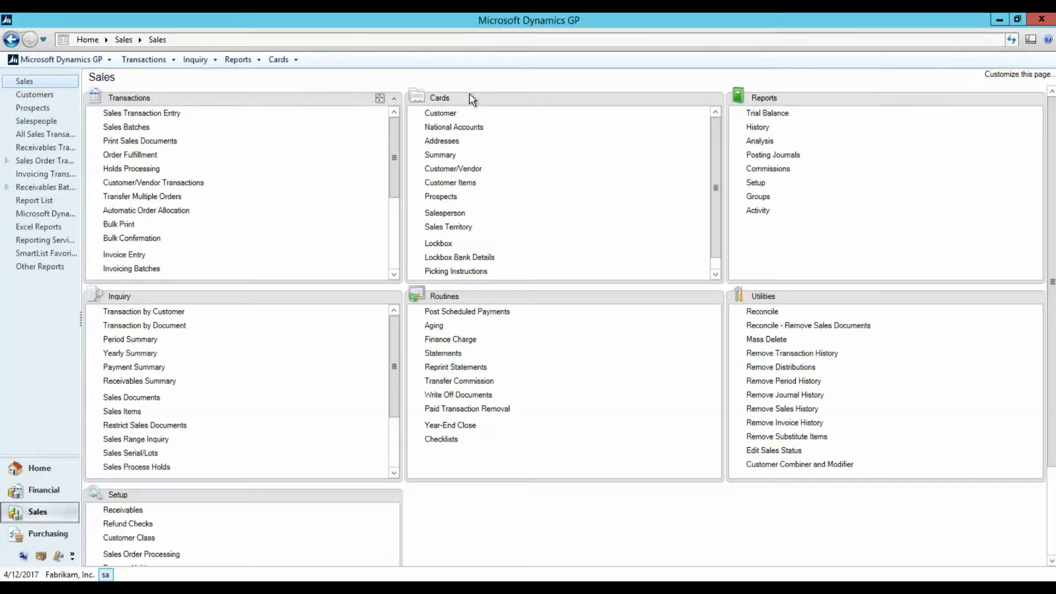
{"action": "left_click", "coordinate": [440, 113]}
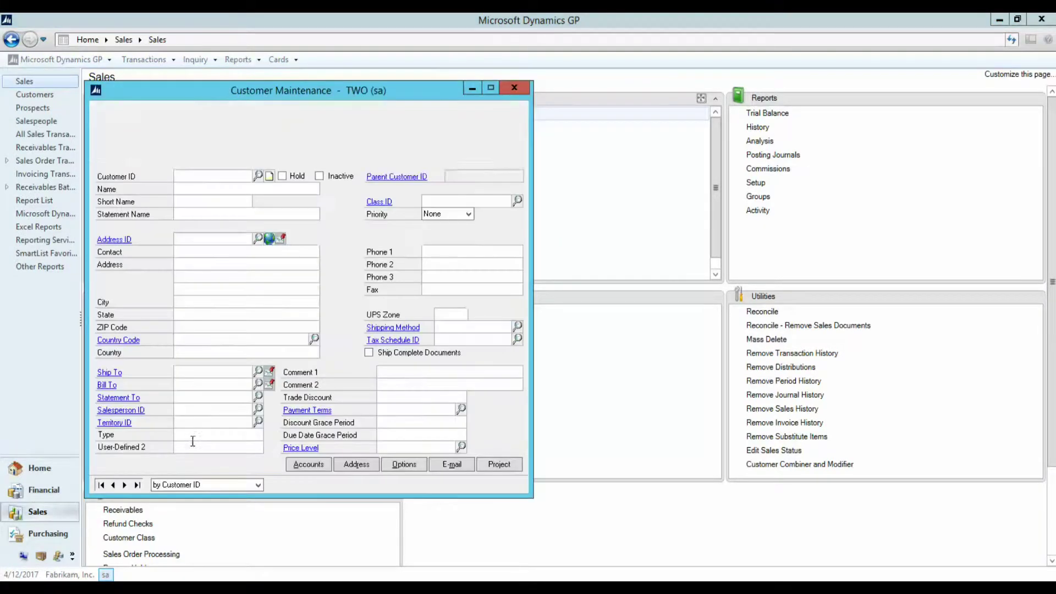
{"action": "left_click", "coordinate": [124, 485]}
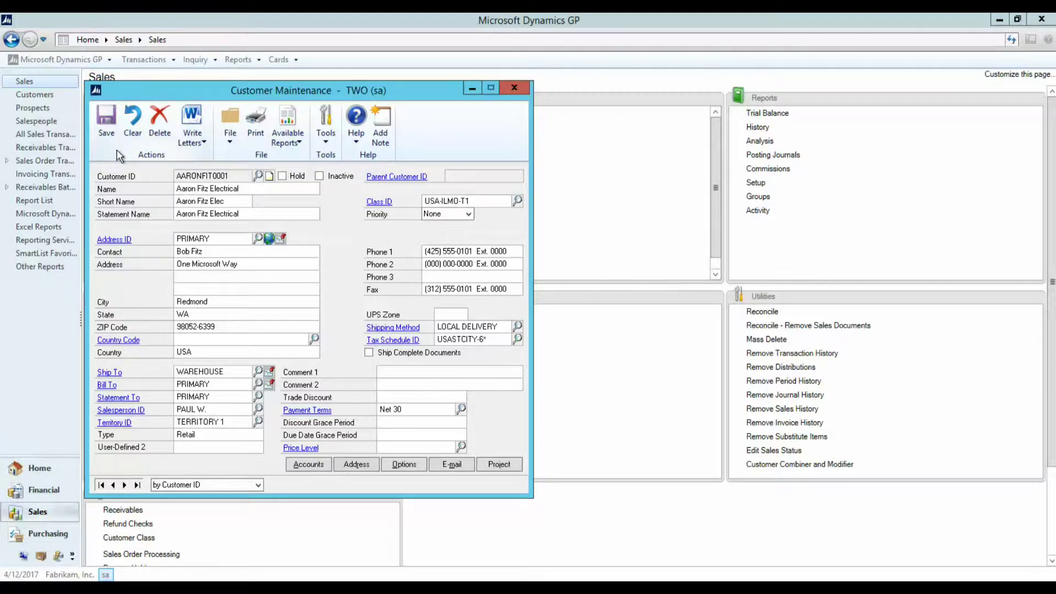
{"action": "left_click", "coordinate": [232, 141]}
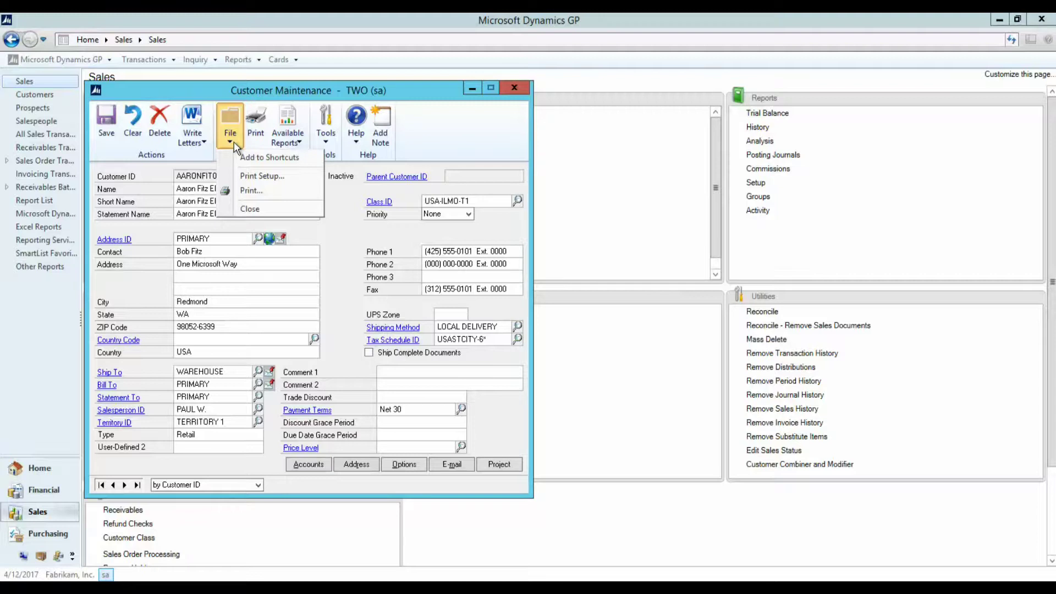
{"action": "left_click", "coordinate": [325, 141]}
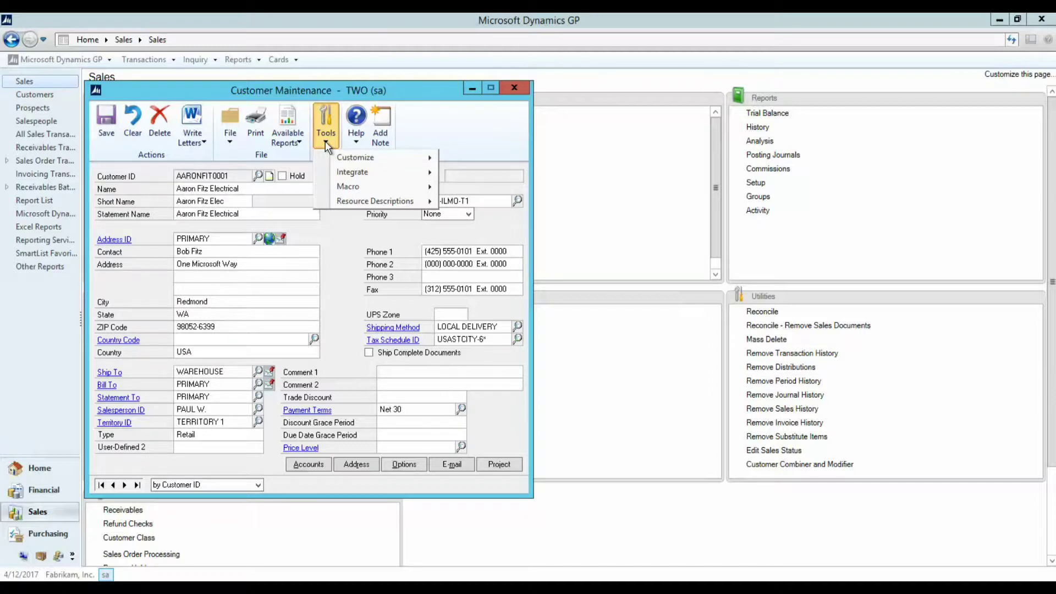
{"action": "left_click", "coordinate": [355, 143]}
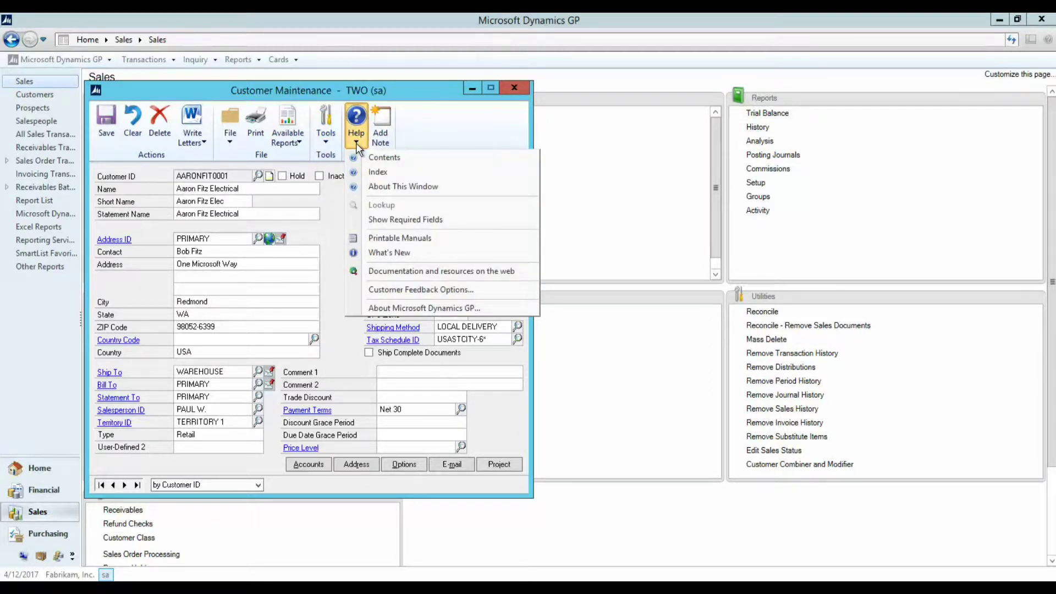
{"action": "left_click", "coordinate": [456, 135]}
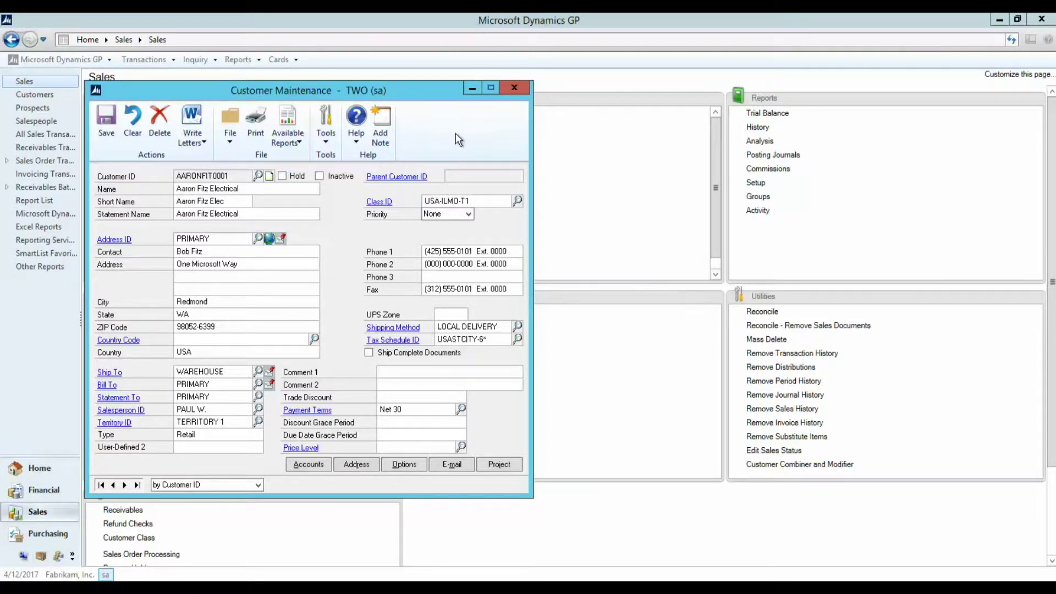
{"action": "left_click", "coordinate": [514, 88]}
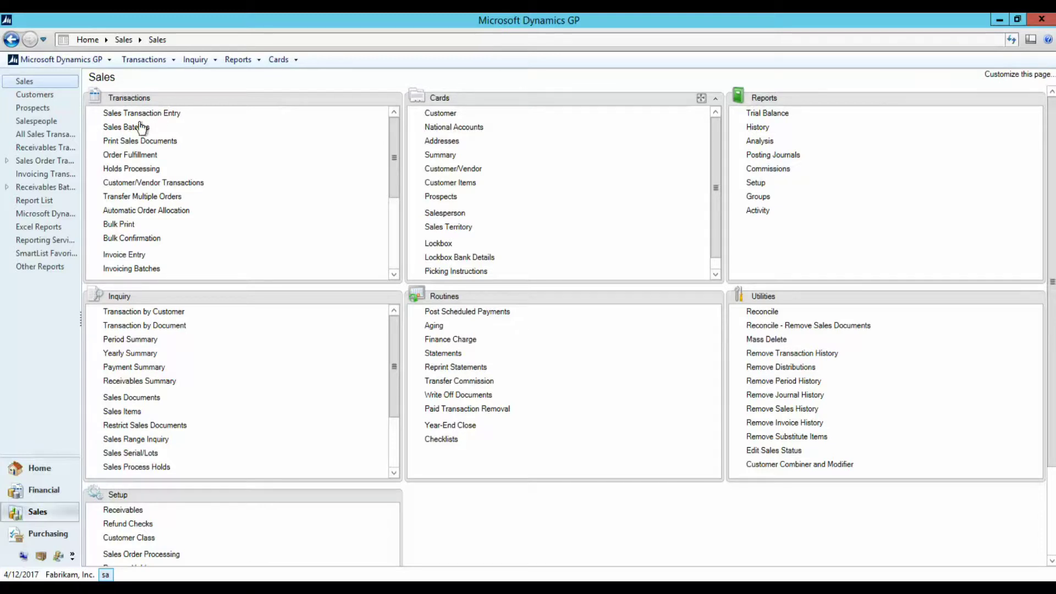
Go to the Customers list, dismissing the three permissions error dialogs
{"action": "left_click", "coordinate": [35, 94]}
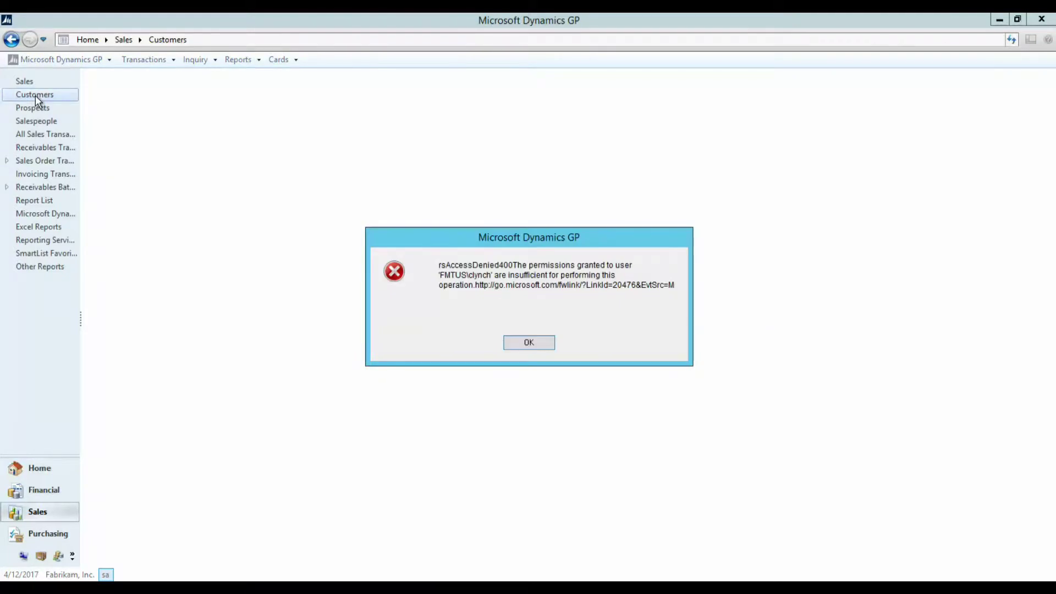
{"action": "left_click", "coordinate": [518, 341]}
{"action": "left_click", "coordinate": [529, 345]}
{"action": "left_click", "coordinate": [528, 343]}
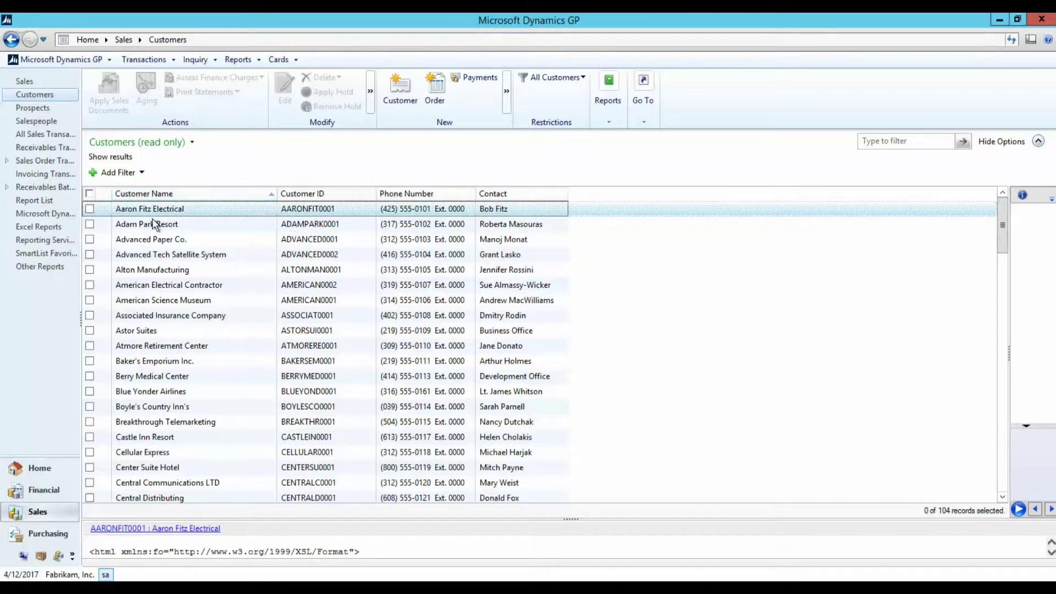
Tick Adam Park Resort's checkbox in the Customers list
{"action": "left_click", "coordinate": [90, 224]}
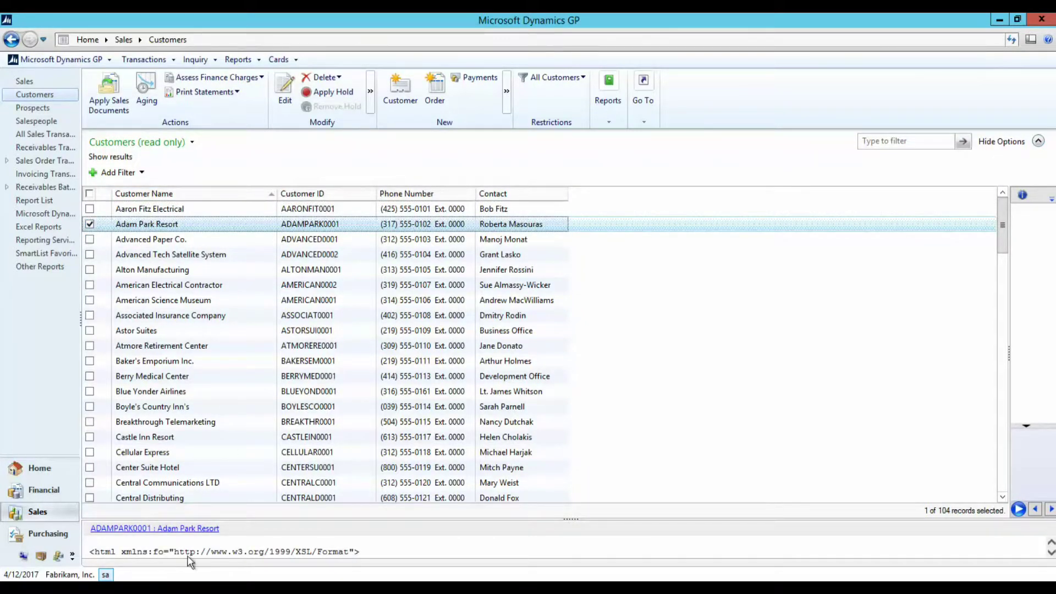
Open the ADAMPARK0001 record from the information pane link
{"action": "left_click", "coordinate": [180, 528]}
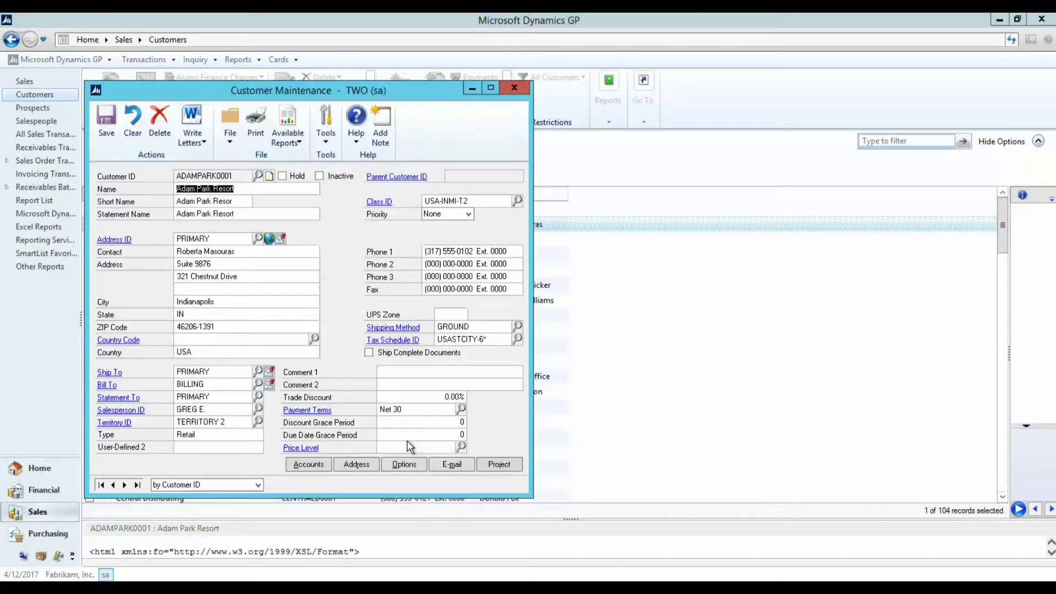